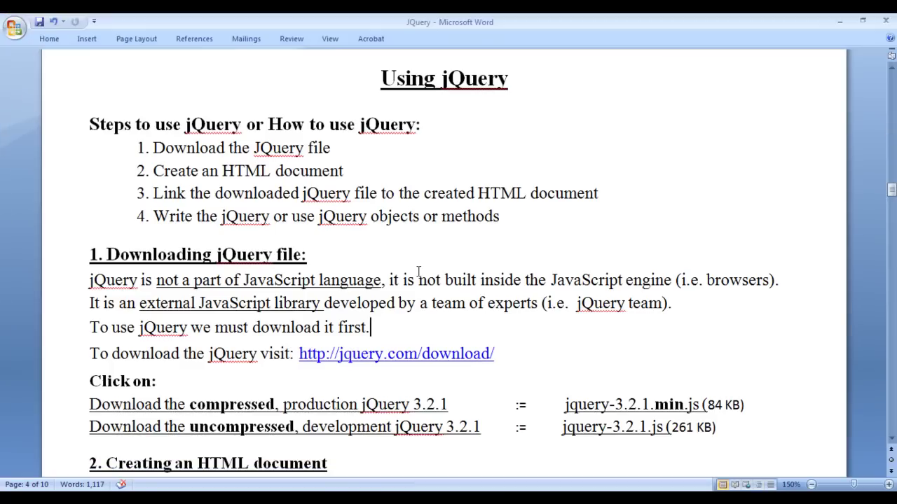
Highlight the jQuery tutorial's heading and steps: downloading the compressed jQuery file and creating an HTML document
left_click_drag(89, 124, 394, 129)
left_click(345, 171)
left_click(471, 172)
left_click_drag(153, 147, 330, 149)
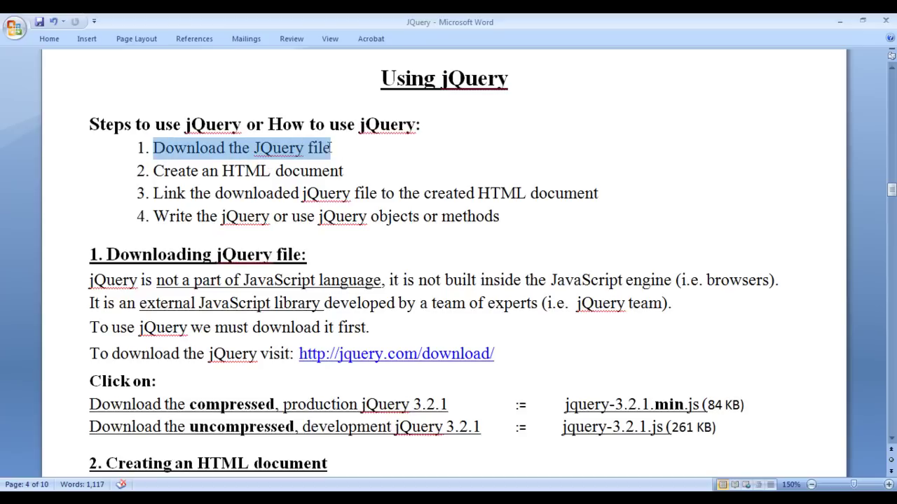
left_click(403, 151)
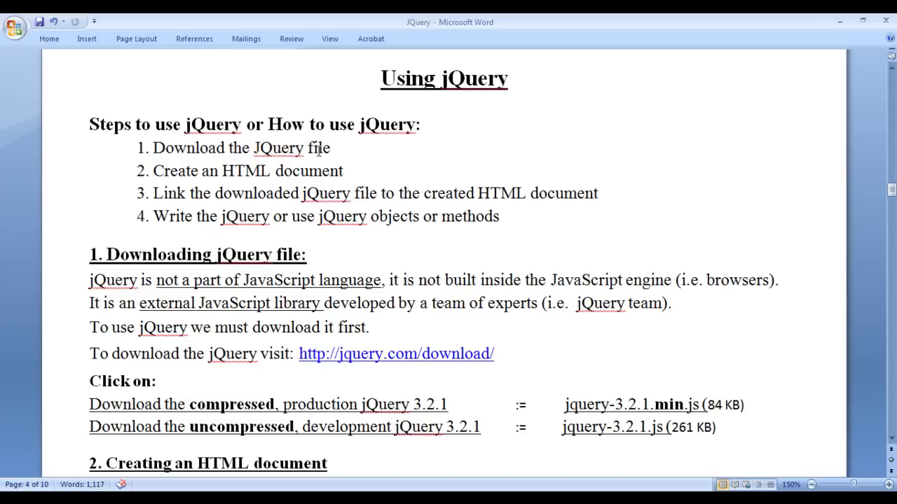
left_click_drag(89, 353, 260, 355)
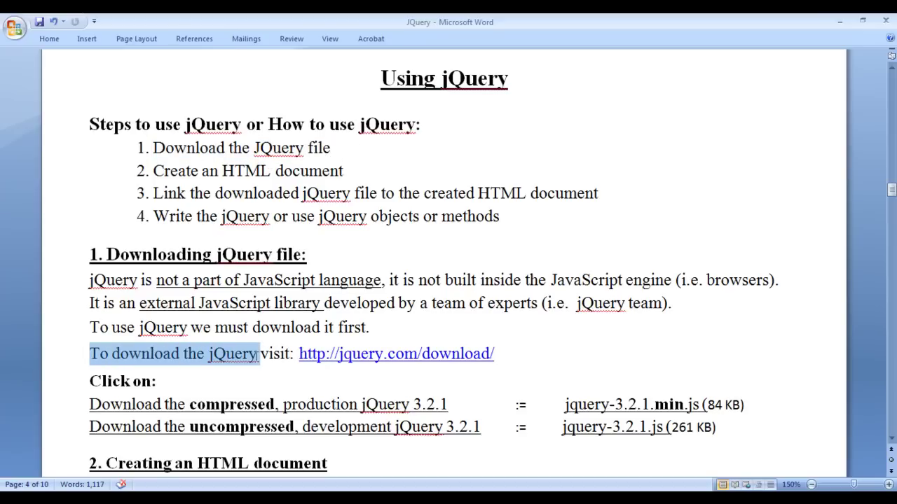
left_click(307, 381)
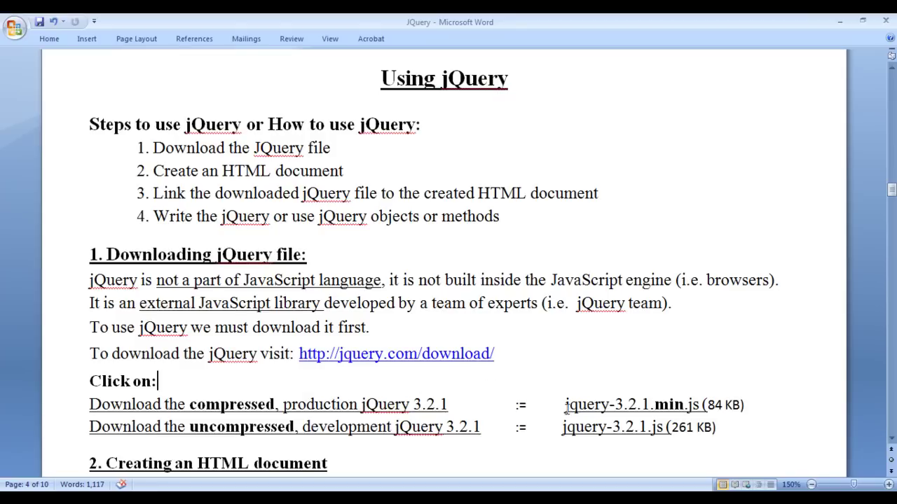
left_click_drag(565, 406, 701, 405)
left_click_drag(128, 171, 376, 178)
left_click(381, 172)
left_click_drag(153, 171, 446, 172)
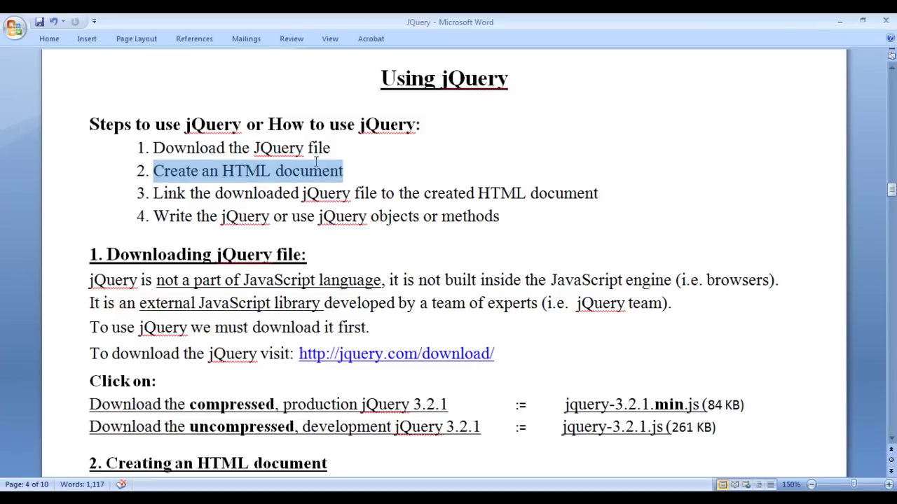
left_click(446, 172)
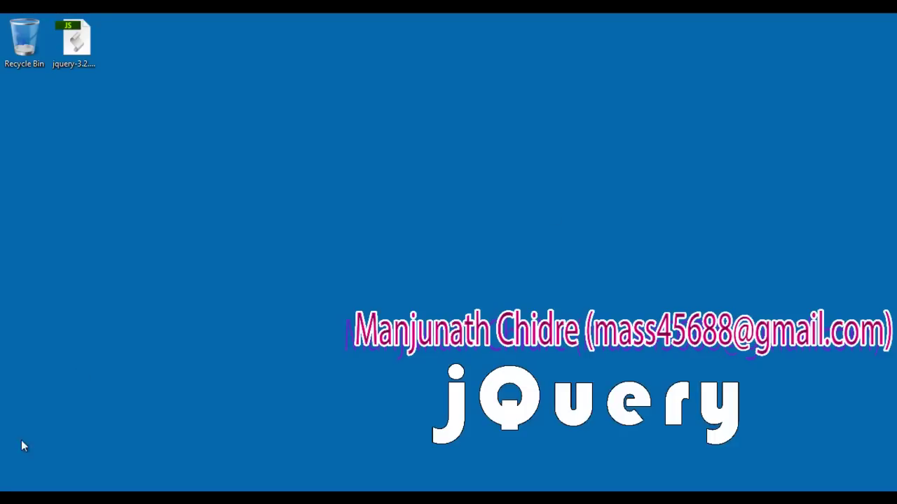
Launch Notepad from a Start menu search for 'note'
key("super")
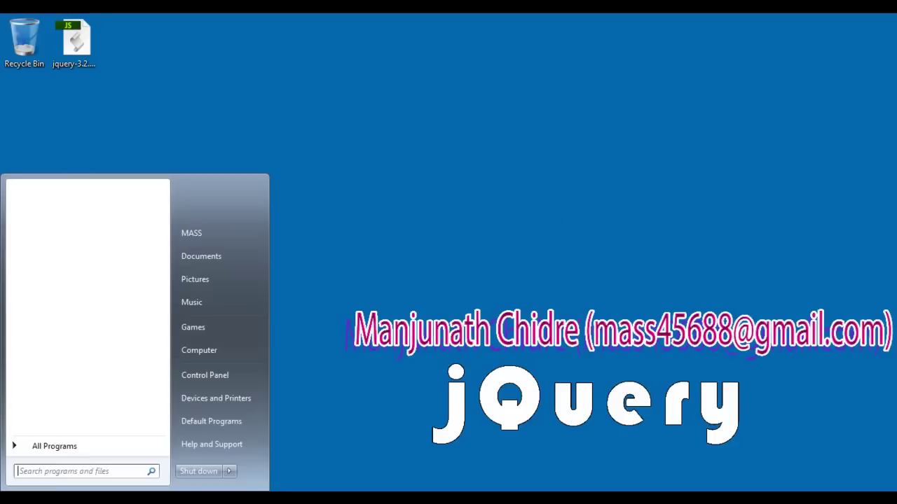
type("no")
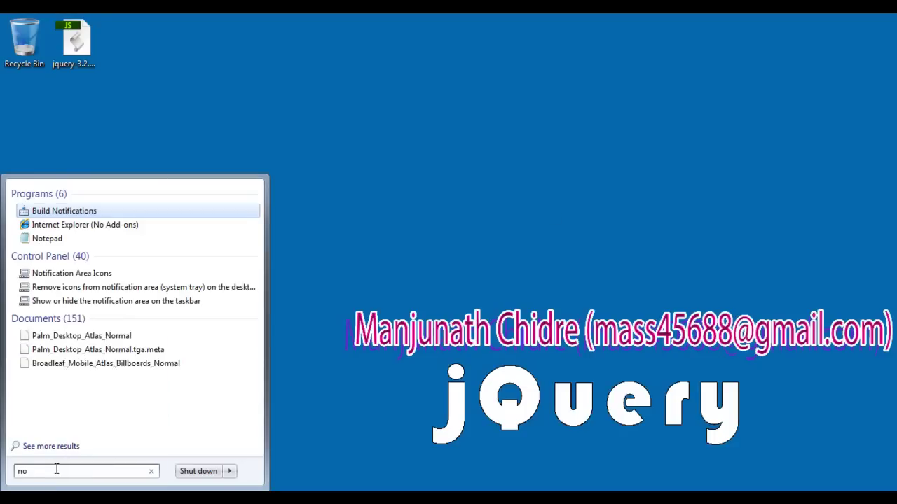
type("te")
left_click(70, 210)
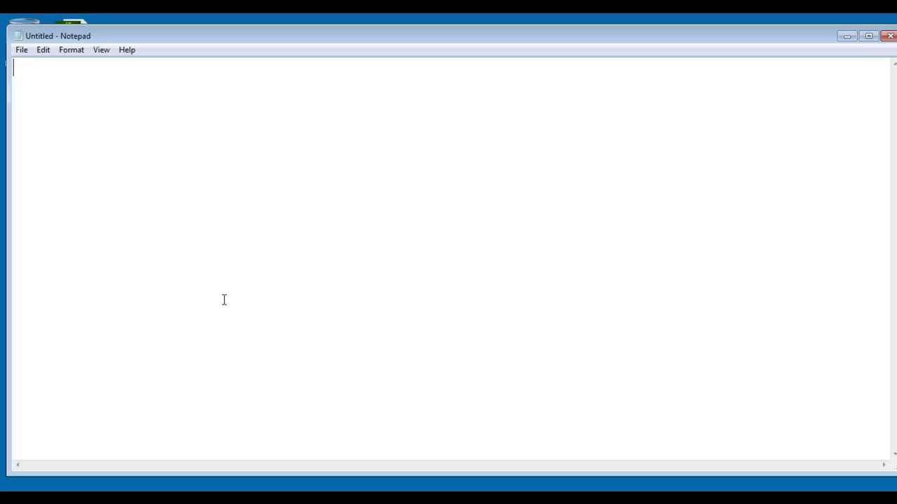
Write the <!doctype html> line and an <html></html> pair with a blank line between
type("<!")
type("doctype ht")
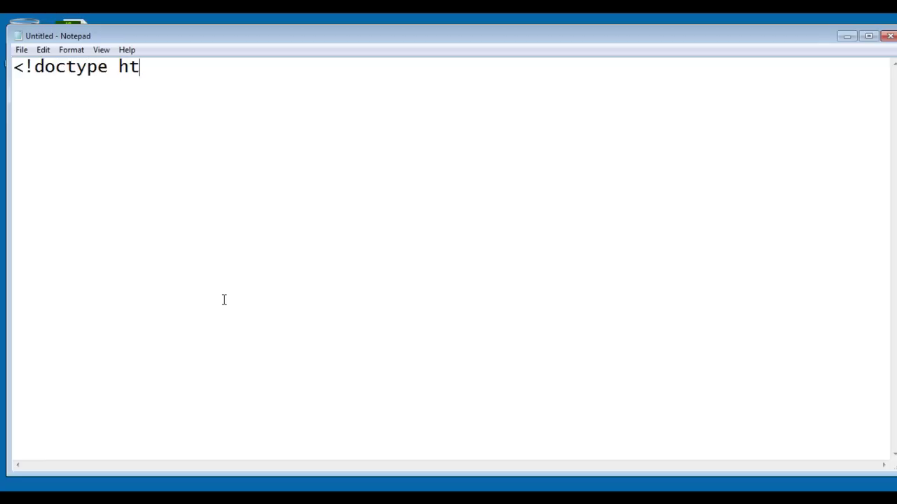
type("ml>")
left_click_drag(178, 70, 14, 77)
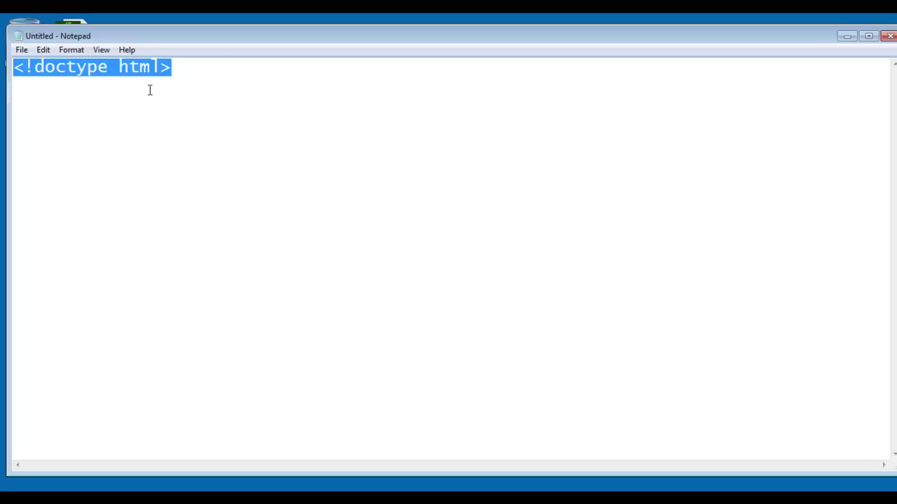
left_click(194, 68)
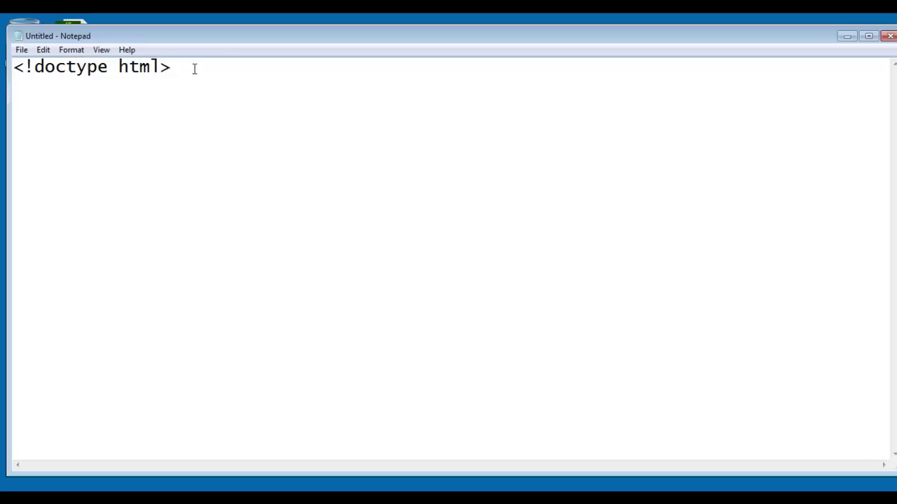
type("<")
type("html>")
key("Return")
type("<")
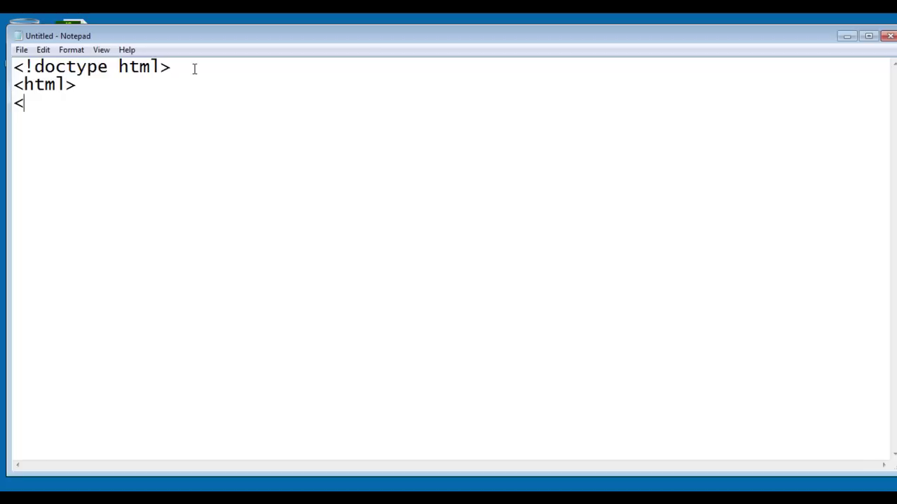
type("/html>")
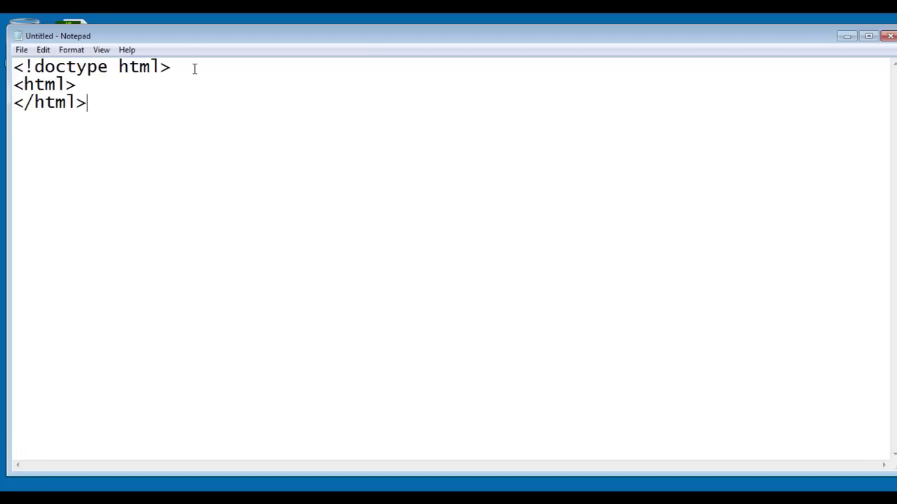
key("Up")
key("Return")
Add lang="en" to the opening html tag
left_click(69, 84)
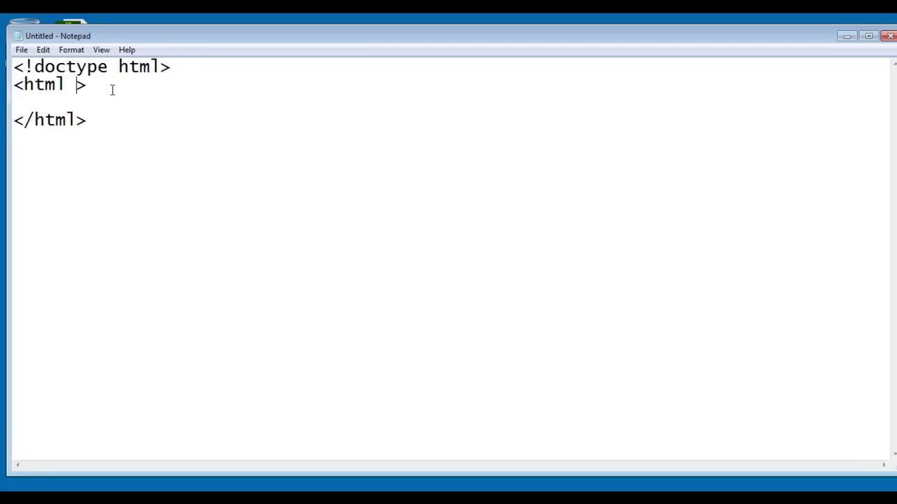
type("lang=\"")
type("en\"")
left_click_drag(76, 84, 171, 84)
left_click(220, 116)
mouse_move(14, 84)
left_mouse_down()
mouse_move(89, 84)
mouse_move(142, 143)
left_mouse_up()
left_click(140, 86)
double_click(149, 84)
left_click(190, 85)
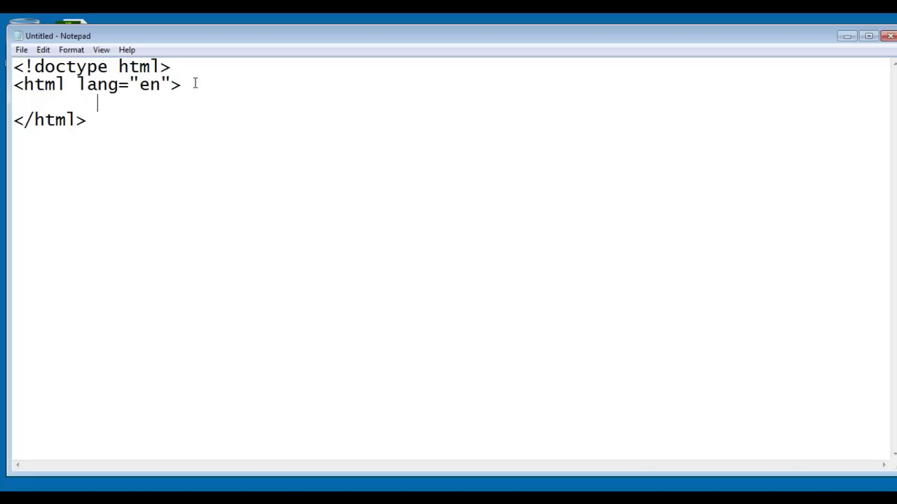
Add indented <head></head> and <body></body> tag pairs inside the html element
key("Down")
key("Tab")
type("<head>")
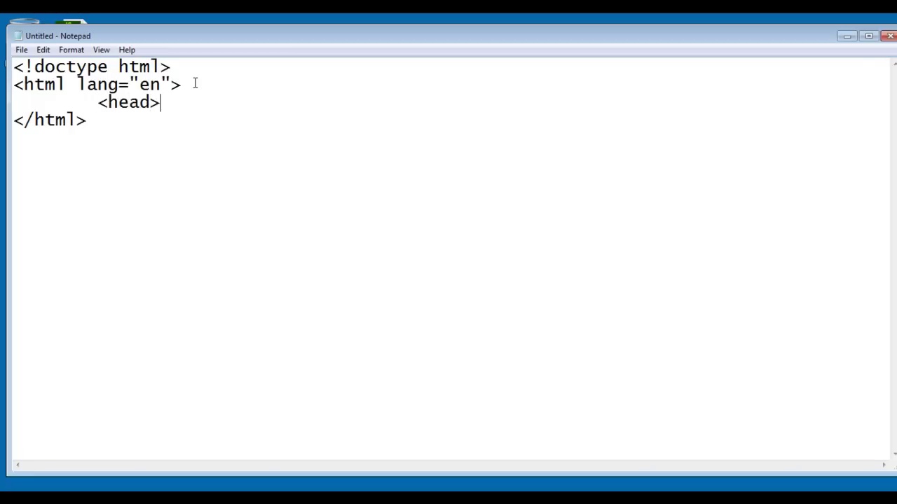
key("Return")
key("Tab")
type("</head")
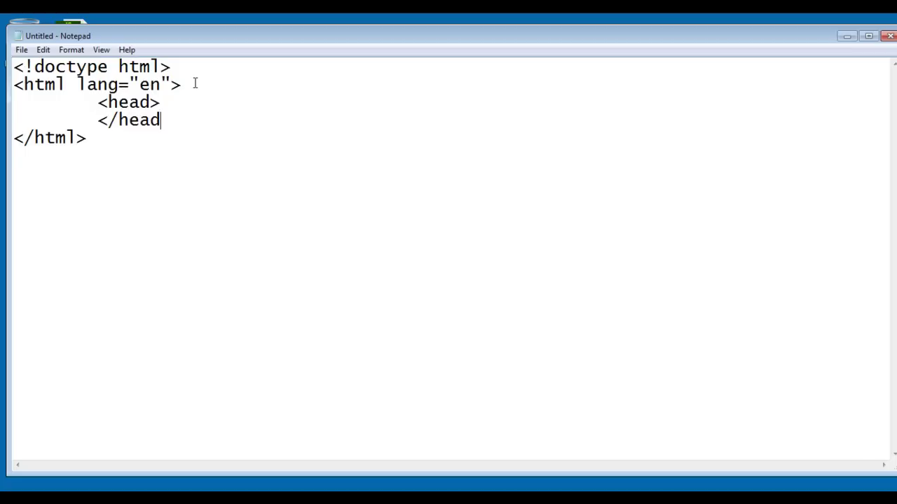
type(">")
key("Return")
key("Tab")
type("<body")
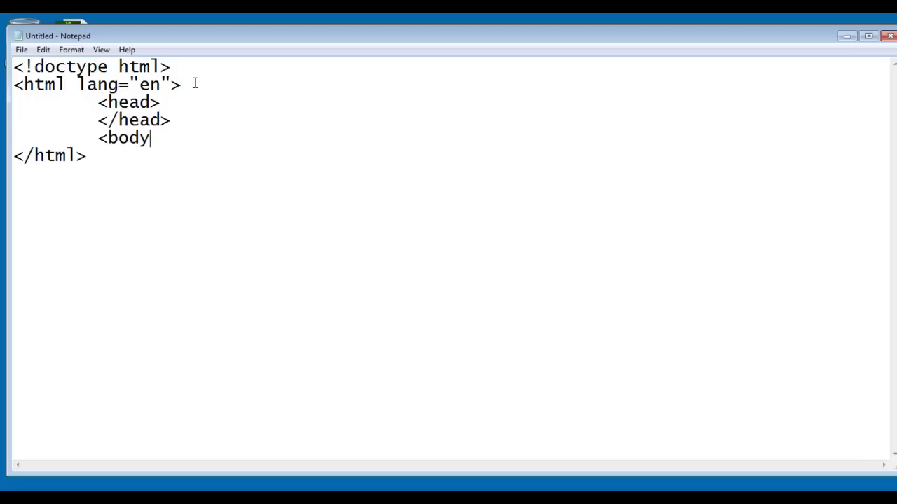
type(">")
key("Return")
key("Tab")
type("</bo")
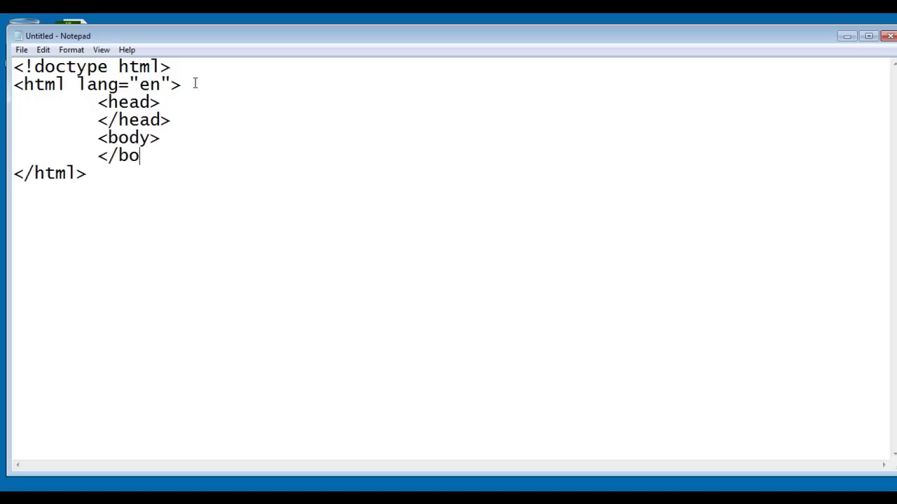
type("dy>")
Open blank lines inside the head and body sections
left_click(200, 98)
key("Return")
left_click_drag(98, 103, 161, 103)
left_click(201, 164)
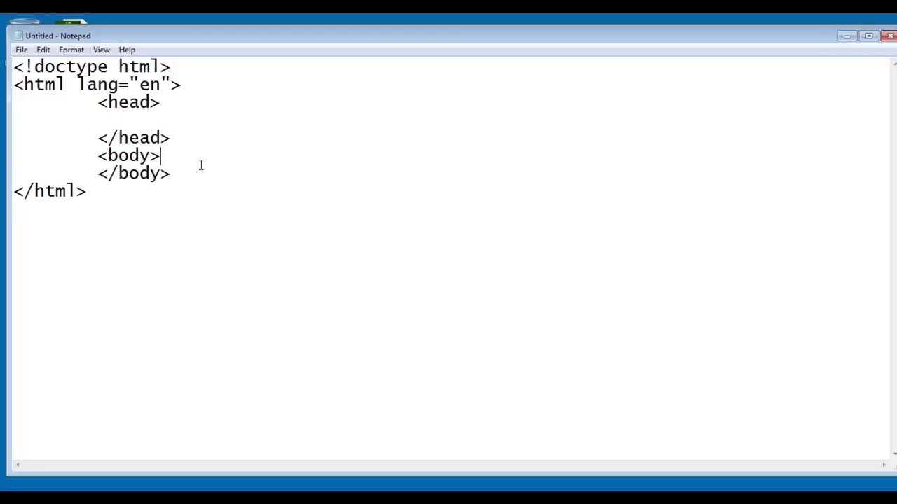
key("Return")
mouse_move(99, 157)
left_mouse_down()
mouse_move(182, 170)
mouse_move(267, 203)
left_mouse_up()
left_click(167, 119)
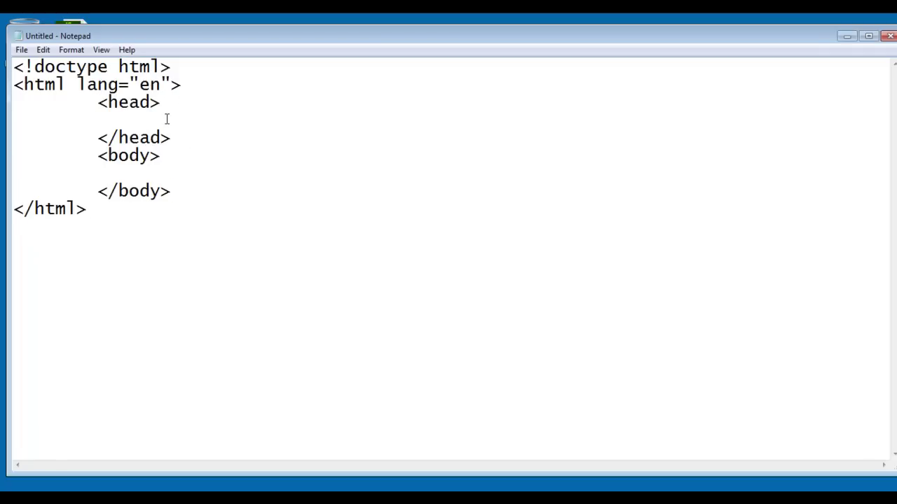
Insert <meta charset="utf-8"> in the head section
type("<meta chars")
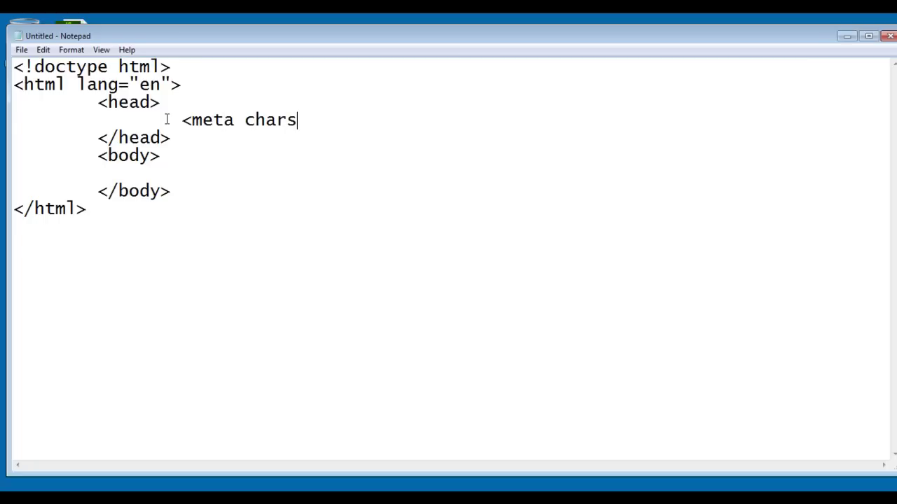
type("et=\"utf")
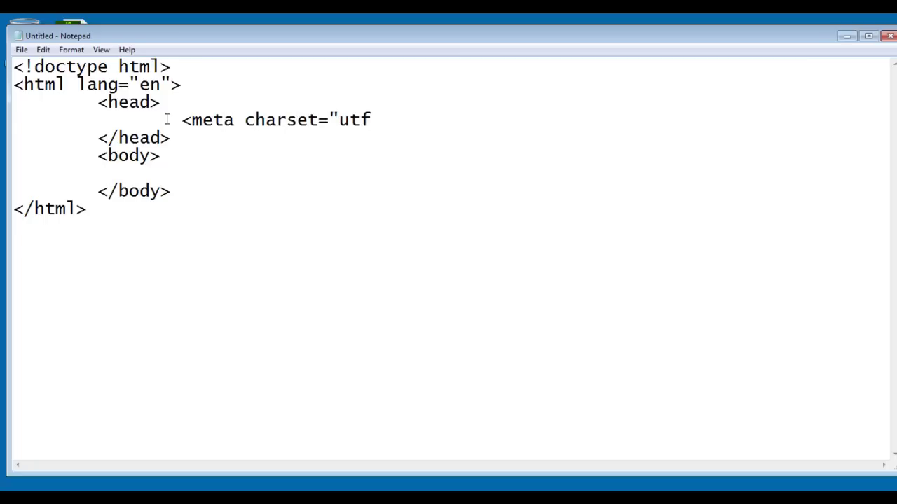
type("-8\">")
key("ctrl+shift+Left")
key("ctrl+shift+Left")
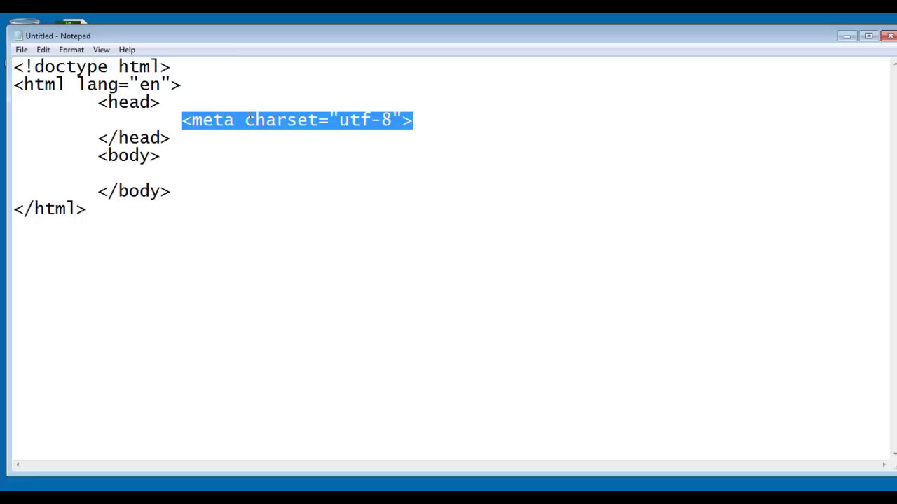
left_click(250, 117)
left_click_drag(182, 120, 391, 120)
left_click(371, 147)
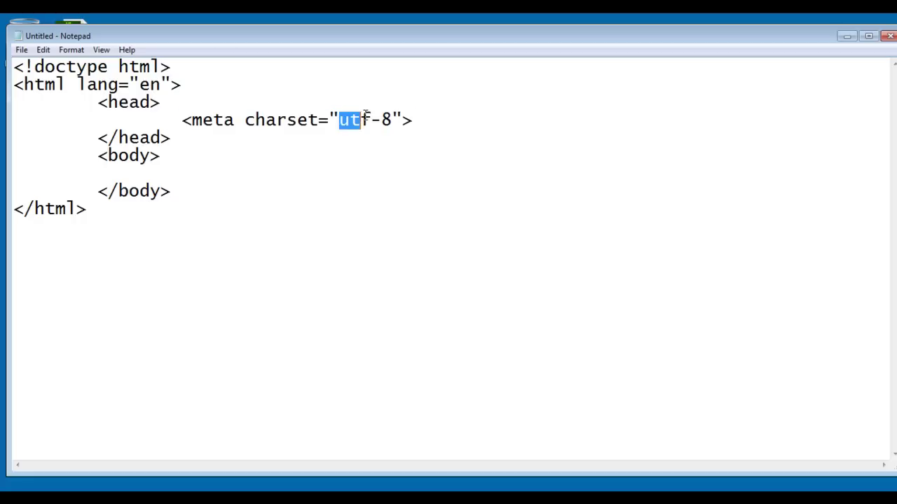
left_click(376, 182)
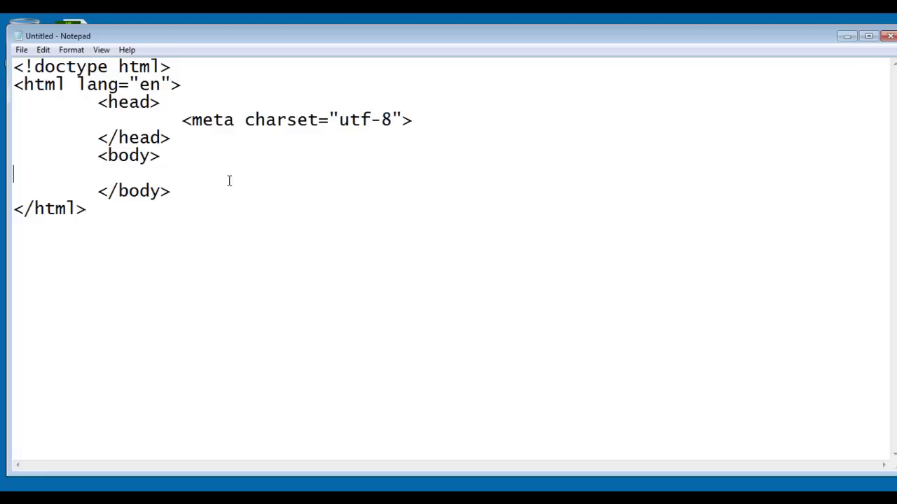
Save the page on the Desktop as default.html
left_click(22, 50)
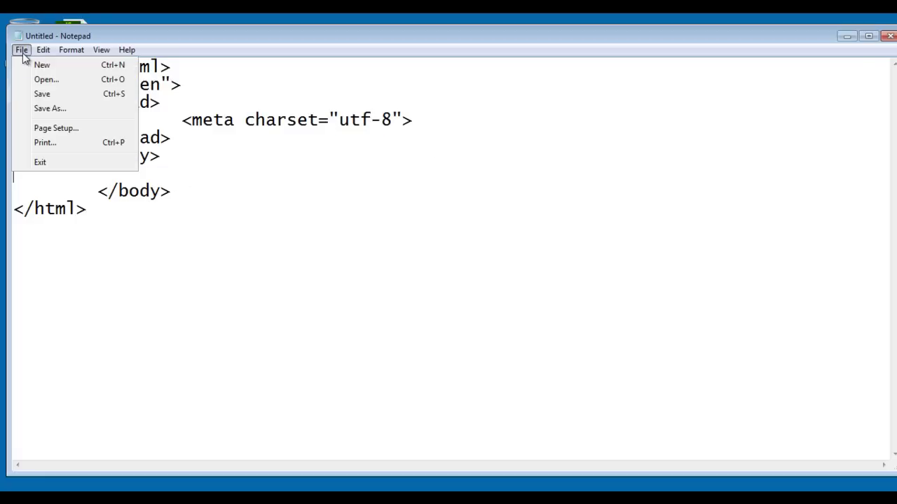
left_click(54, 108)
left_click(174, 88)
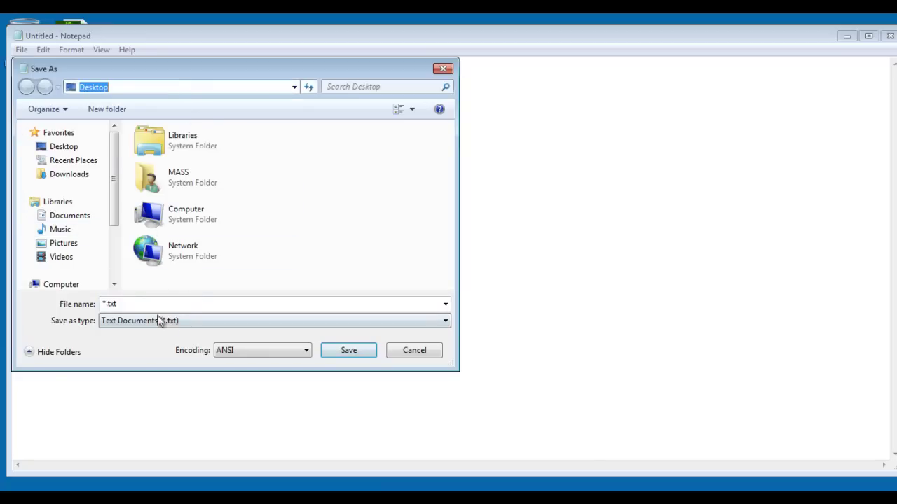
left_click(208, 304)
type("default.")
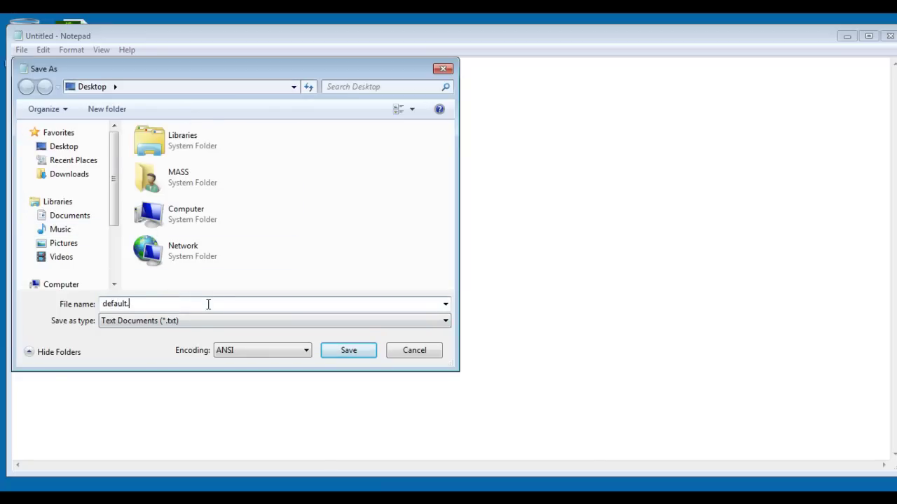
type("htm")
type("\"")
left_click(344, 354)
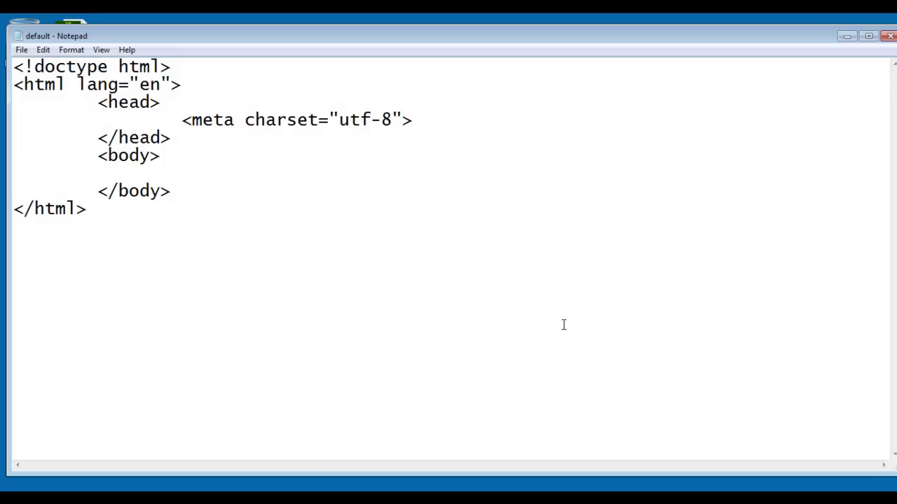
Minimise Notepad and open default.html from the Desktop in Google Chrome, showing a blank page
left_click(846, 35)
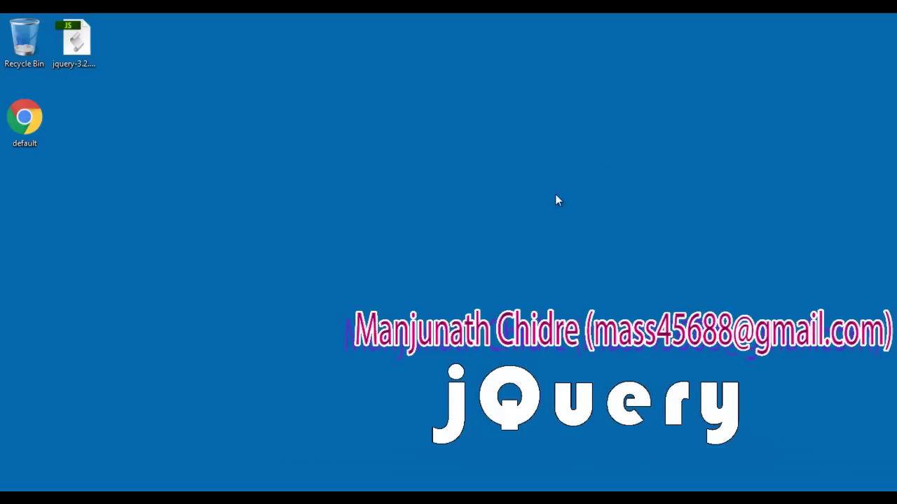
left_click(40, 141)
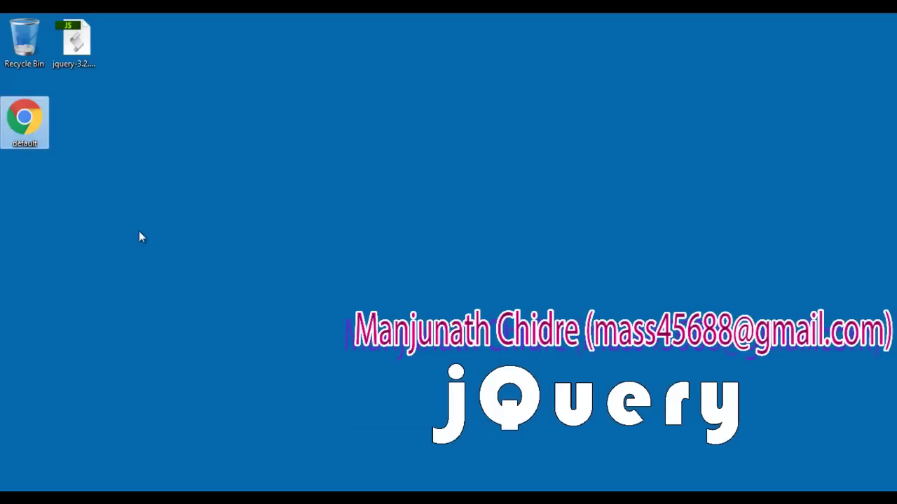
right_click(29, 124)
mouse_move(70, 182)
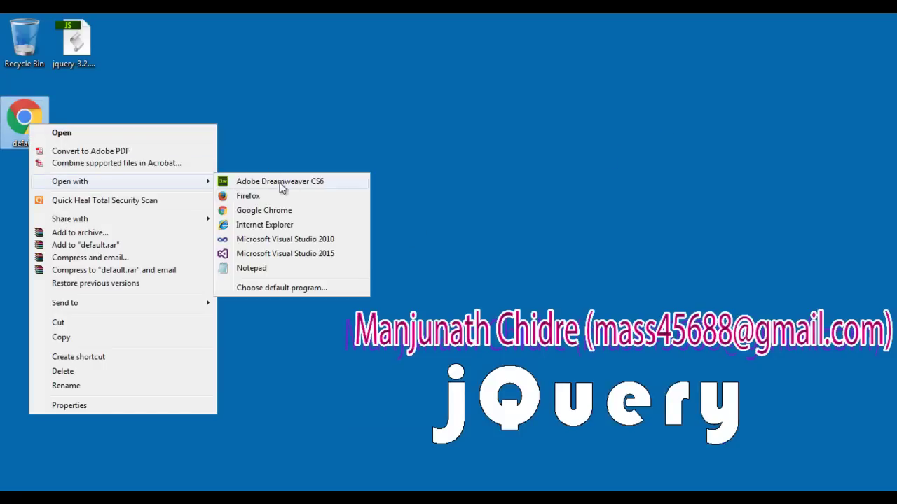
left_click(297, 209)
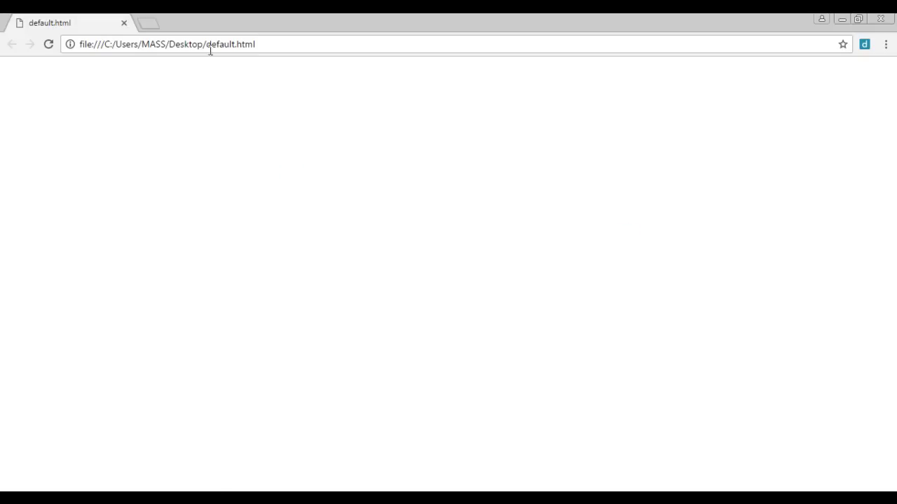
left_click_drag(207, 44, 266, 46)
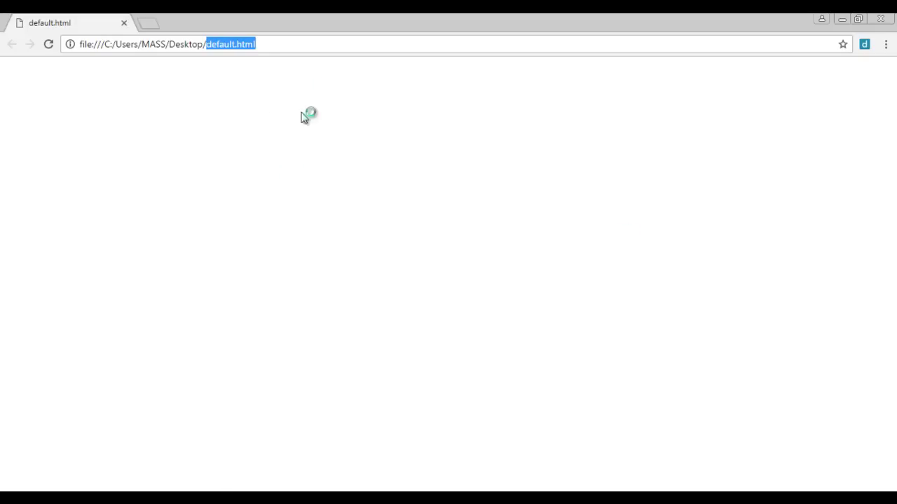
left_click(257, 126)
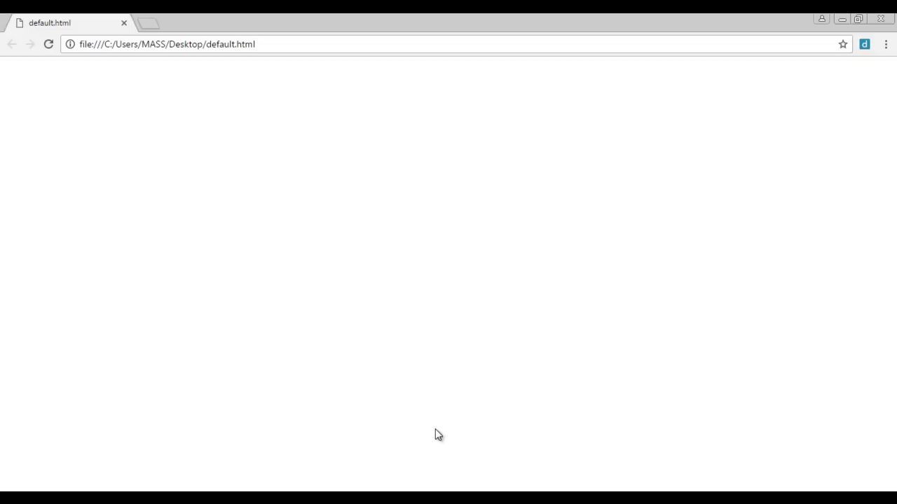
Add an indented <title>jQuery Demo</title> line below the meta tag
key("alt+Tab")
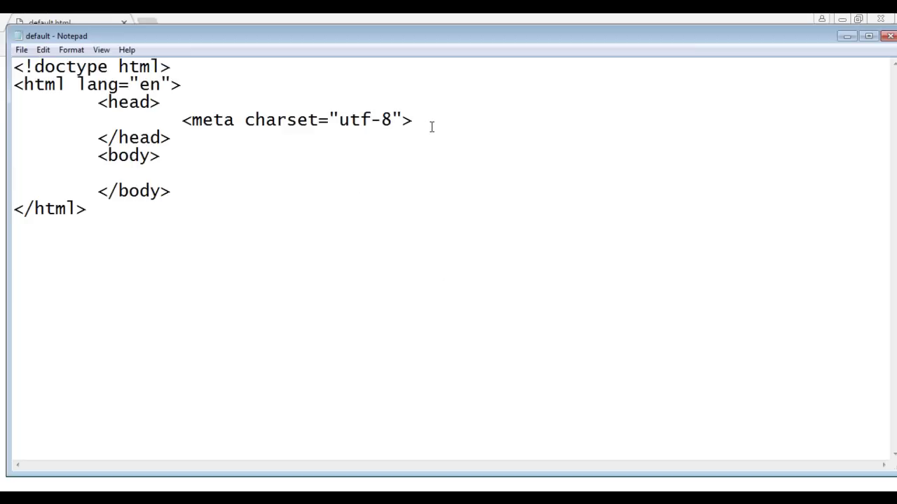
key("Return")
key("Tab")
key("Tab")
type("<title><")
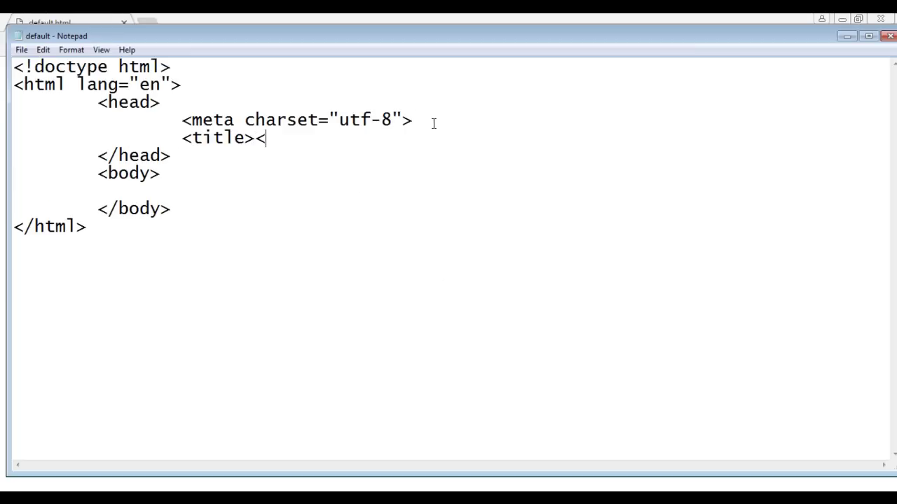
type("/title>")
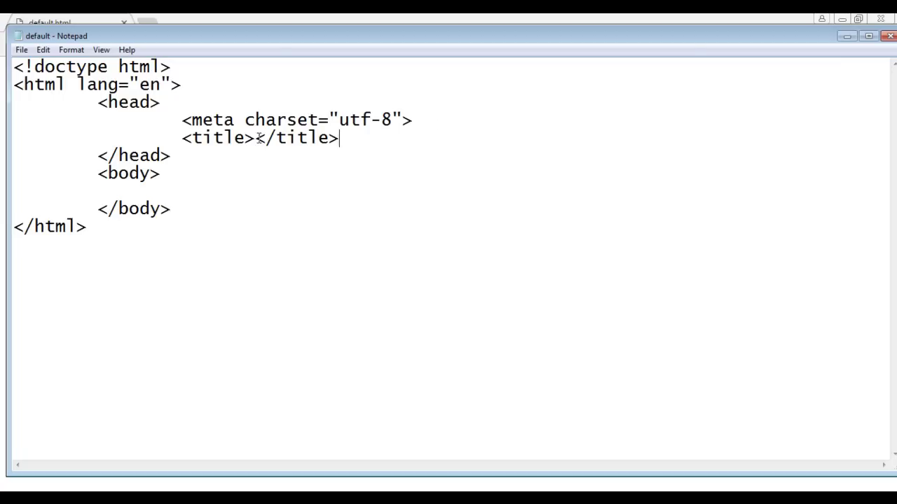
left_click(256, 138)
type("jQuery Demo")
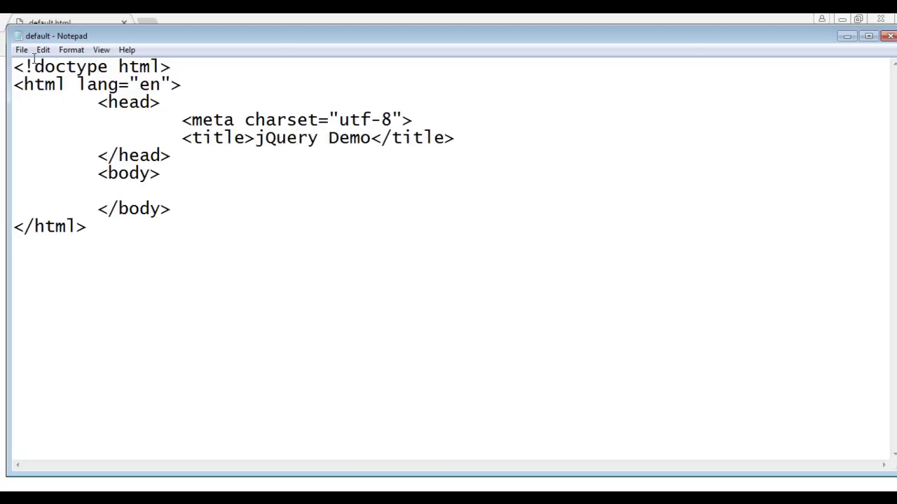
Save the file and reload Chrome so the tab reads jQuery Demo
left_click(22, 50)
left_click(36, 93)
left_click(272, 21)
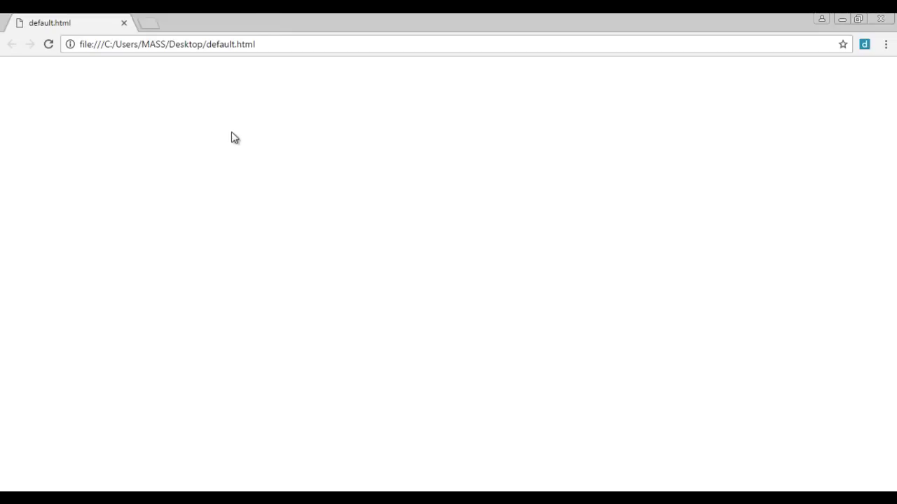
left_click(48, 44)
key("alt+Tab")
Add <h1>Heading one text</h1> inside the body
left_click(257, 191)
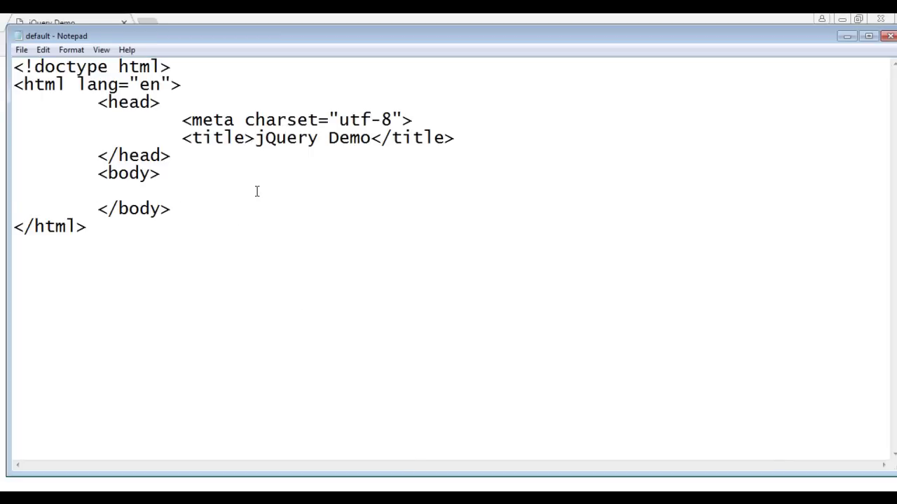
type("<h1></")
type("h1>")
left_click(221, 191)
type("Head")
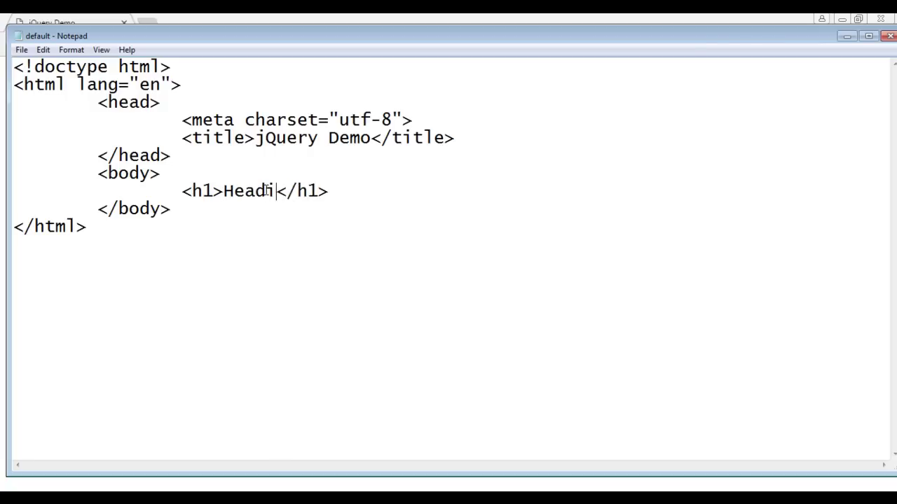
type("ing one text")
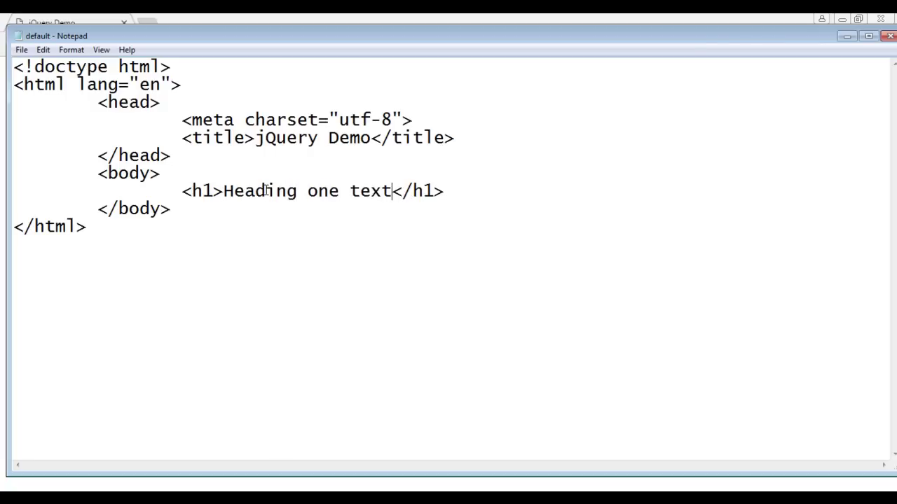
Save the file and reload Chrome to display the Heading one text heading
left_click(21, 50)
left_click(40, 95)
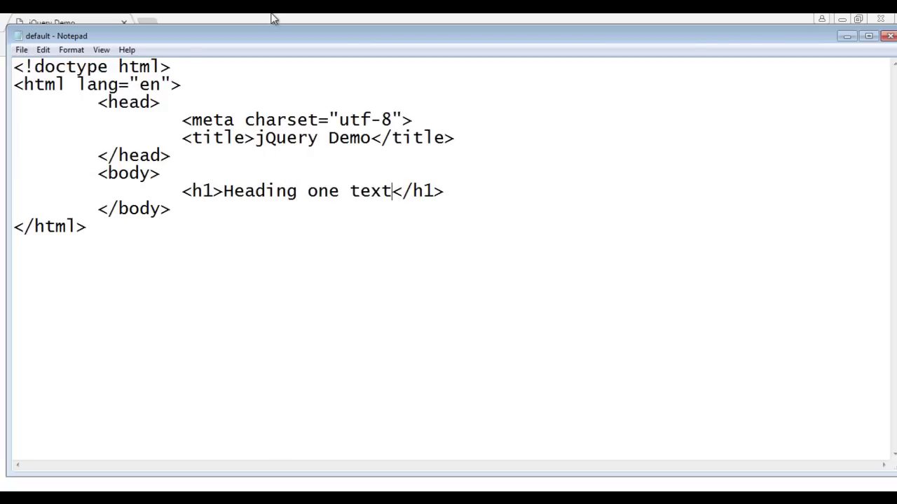
left_click(270, 18)
left_click(49, 44)
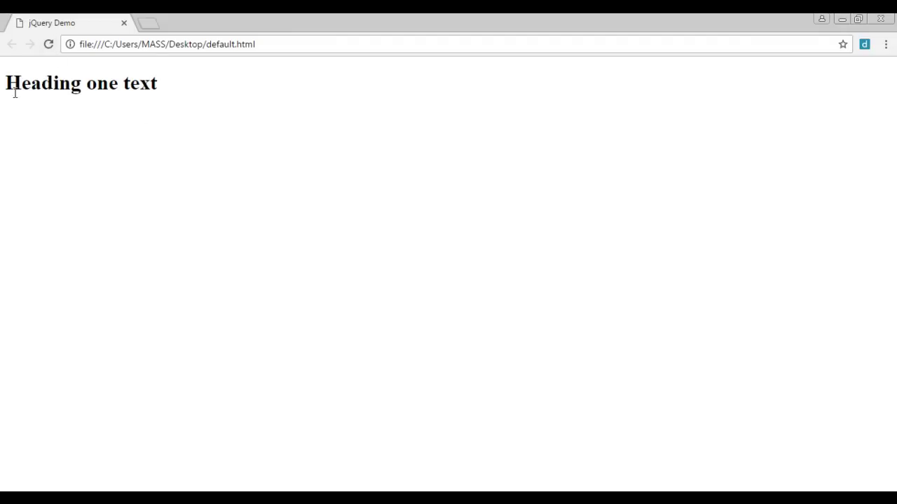
left_click_drag(7, 83, 168, 90)
left_click(114, 166)
Add id="heading1" to the opening h1 tag
left_click(410, 497)
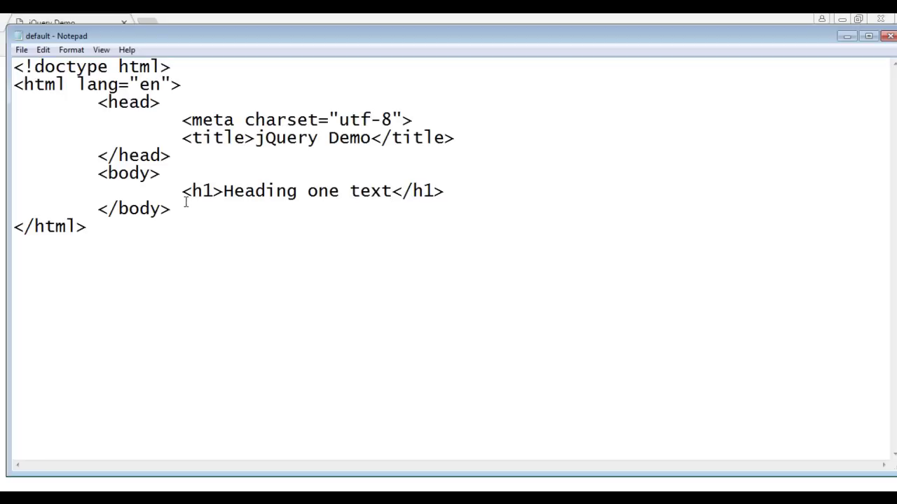
left_click_drag(170, 192, 487, 201)
left_click(491, 214)
left_click(213, 191)
type("id=")
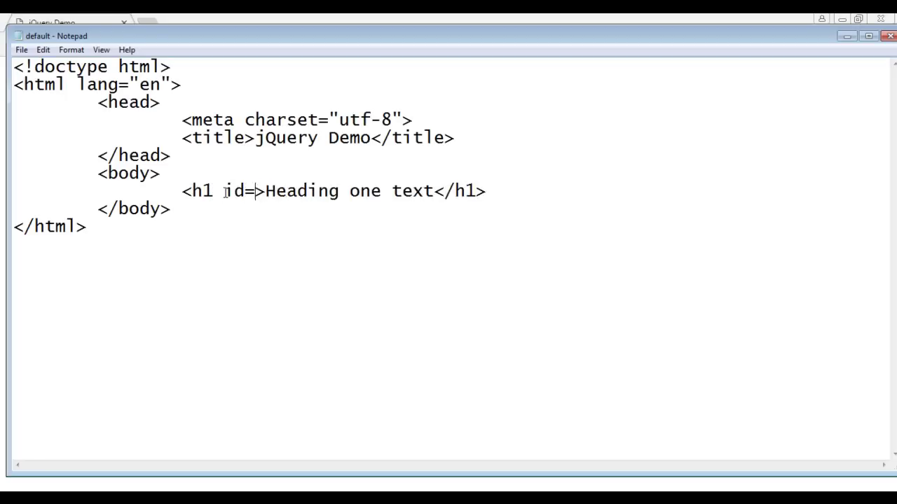
type("\"\"")
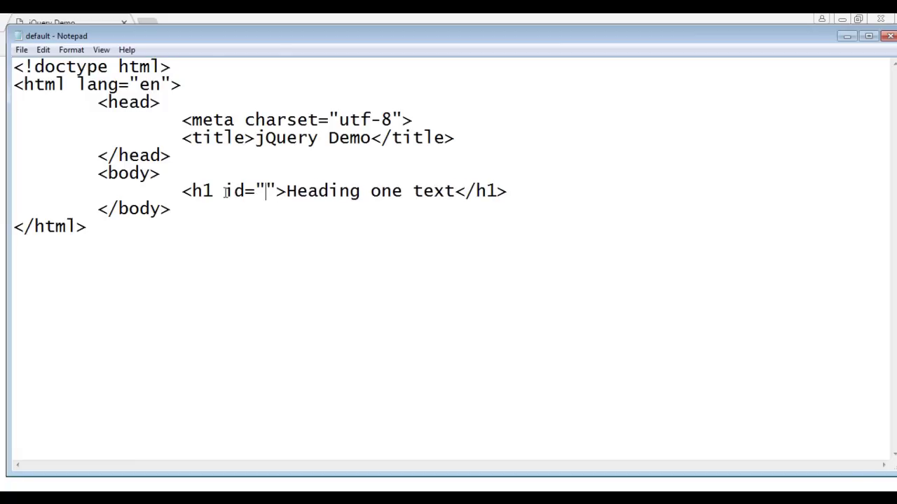
type("heading")
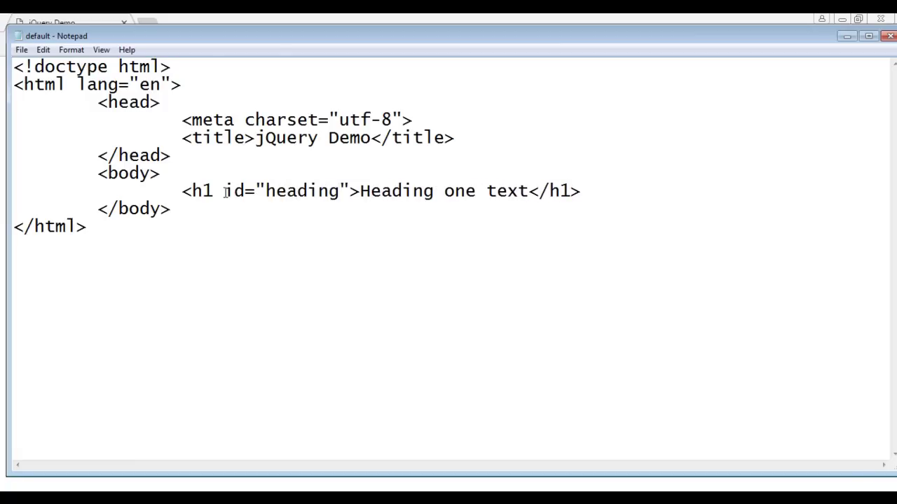
type("1")
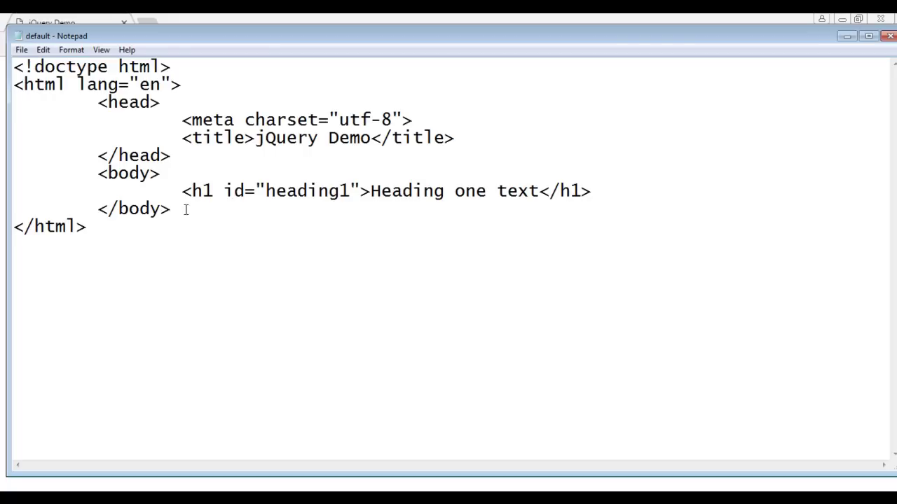
Highlight the h1 line, its heading1 id and the whole page source to review it
left_click(186, 192)
left_click_drag(186, 192, 619, 190)
left_click(637, 228)
double_click(295, 191)
left_click_drag(14, 66, 149, 240)
left_click(894, 164)
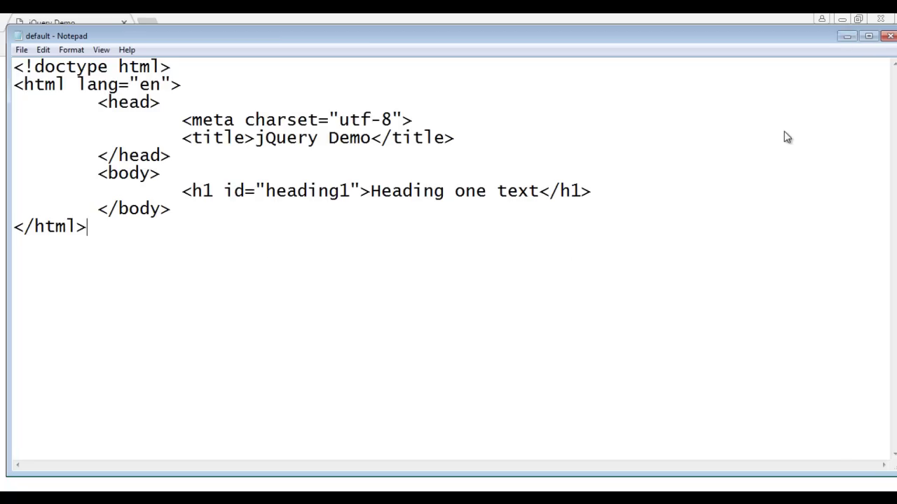